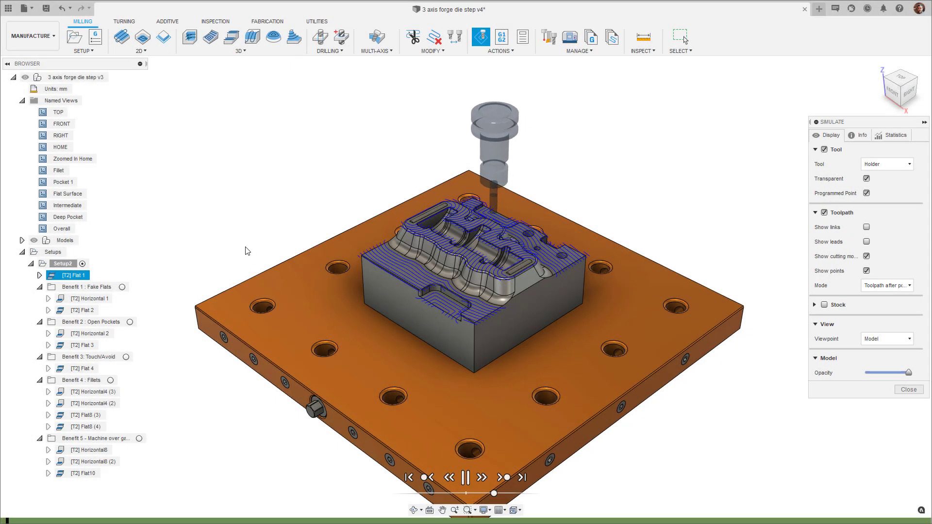
Switch to the 'Zoomed in Home' named view for a close-up of the die block.
double_click(89, 163)
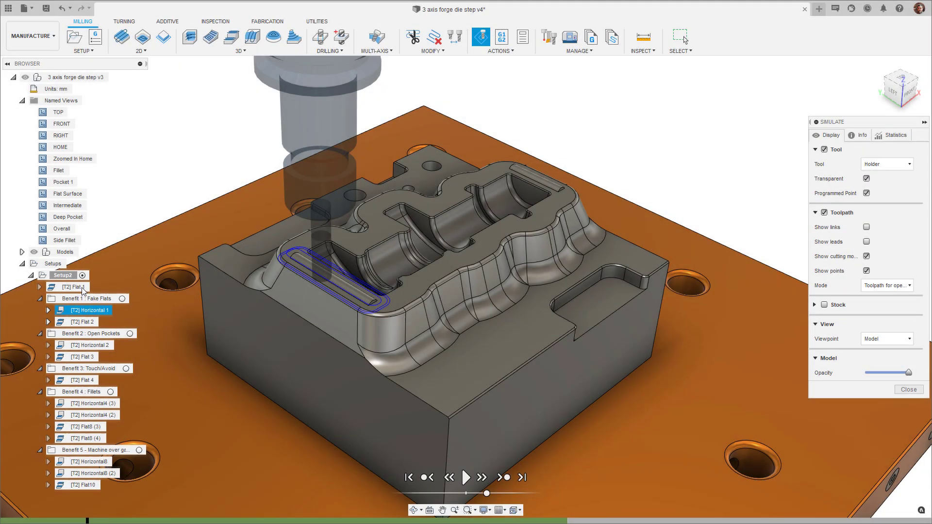
Inspect the fillet slot through the Fillet, Side Fillet and Fillet named views.
double_click(59, 171)
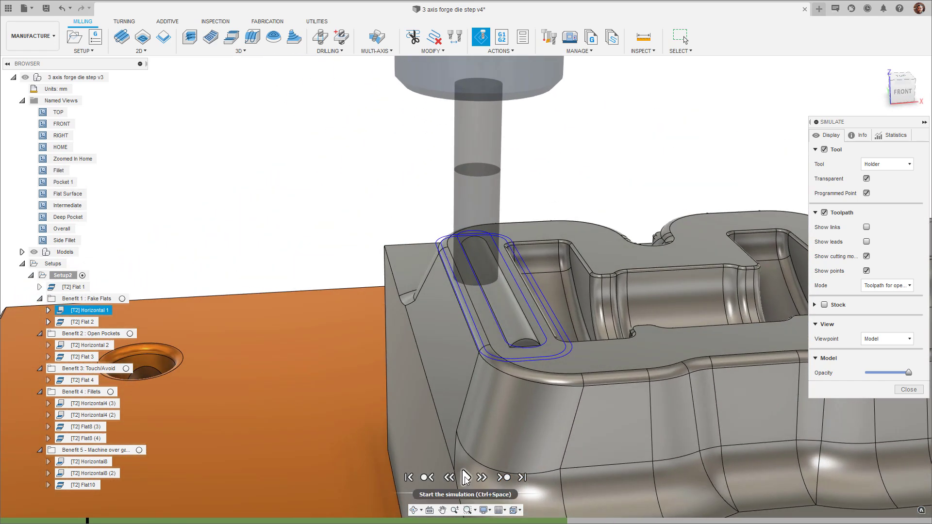
double_click(68, 240)
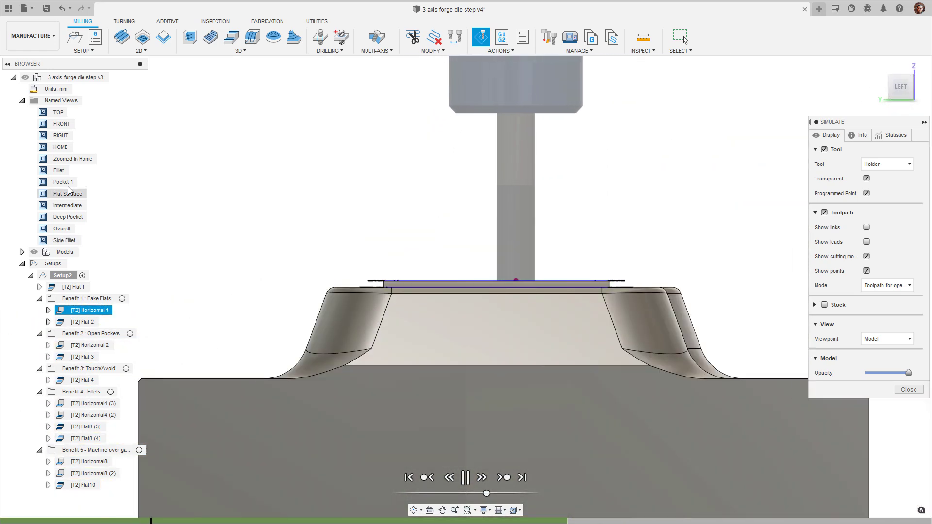
double_click(59, 171)
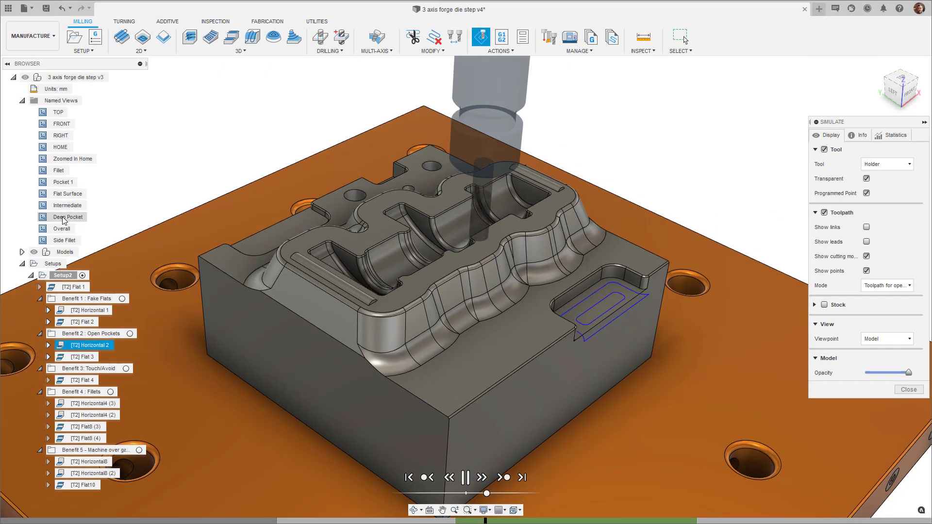
Review the Flat 3 toolpath through the Pocket 1, Overall and Flat Surface named views.
left_click(63, 183)
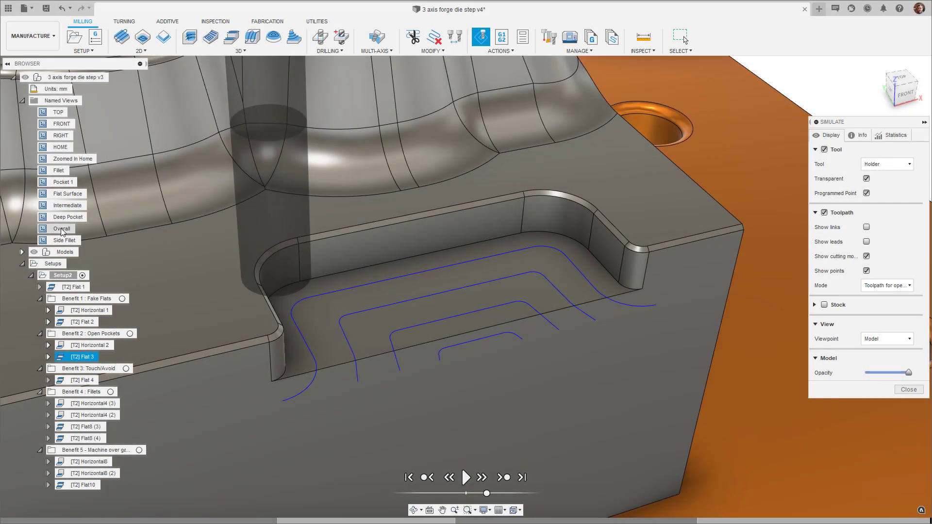
double_click(62, 228)
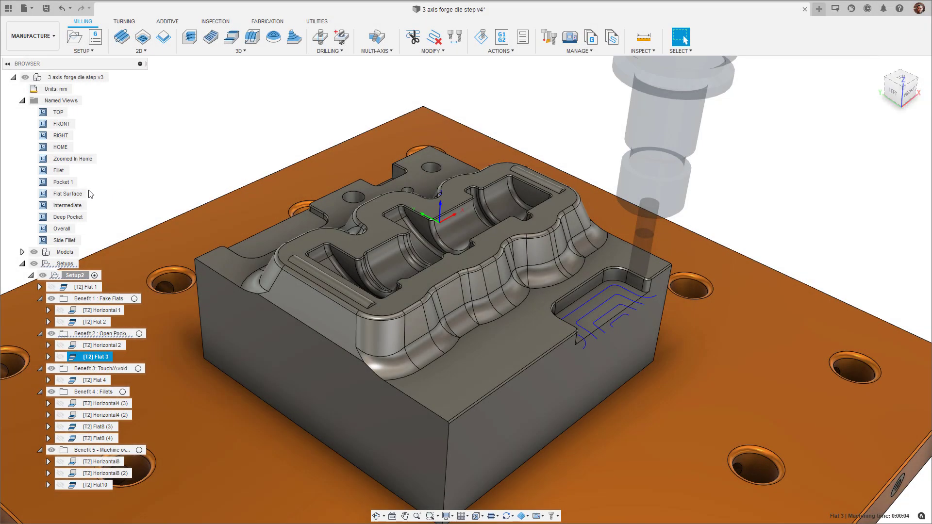
double_click(71, 194)
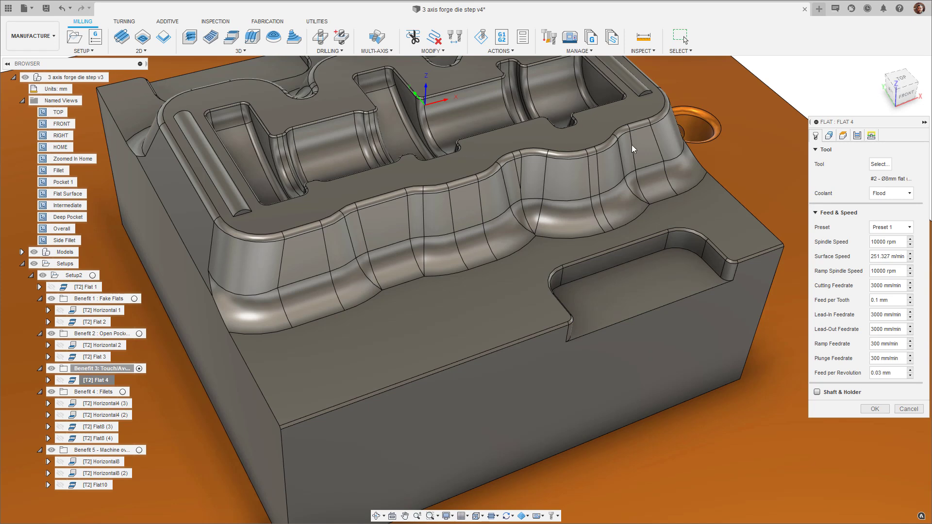
Limit Flat 4 to touch only the lower flat face and regenerate it.
left_click(829, 136)
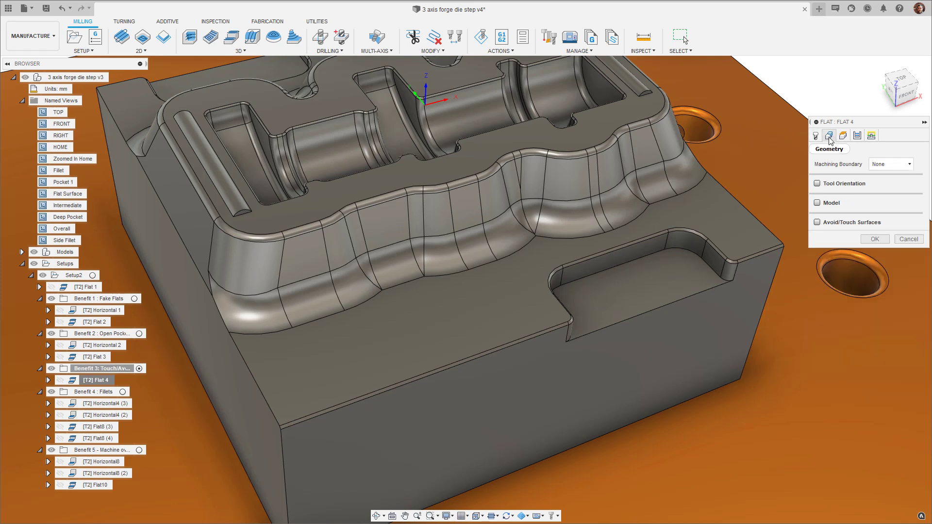
left_click(817, 223)
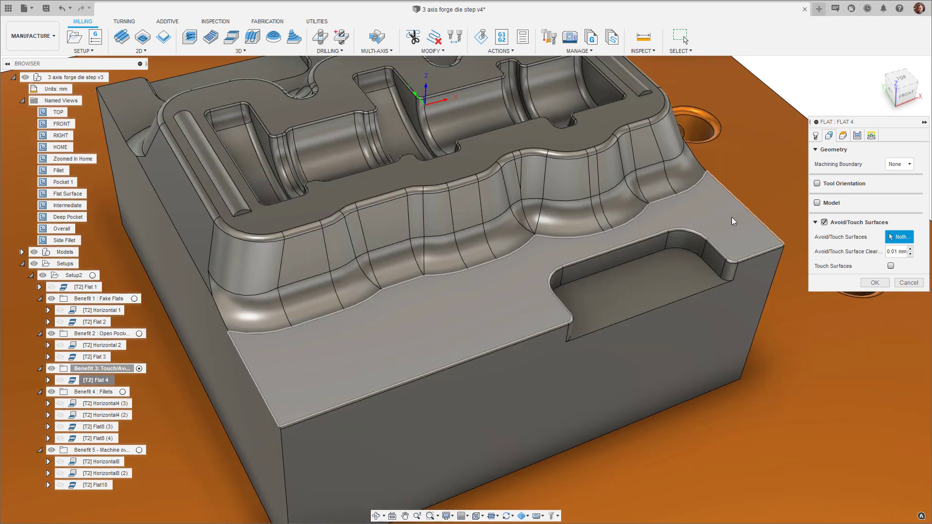
left_click(732, 219)
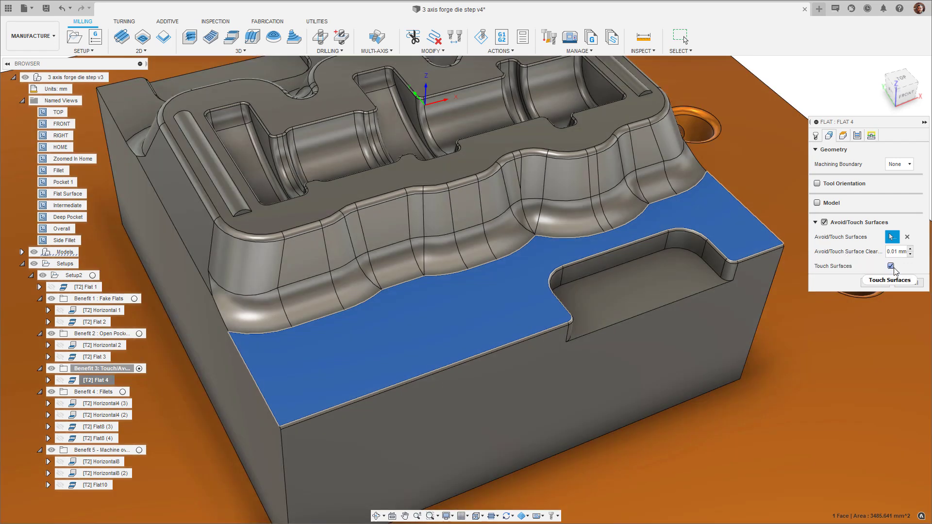
left_click(882, 282)
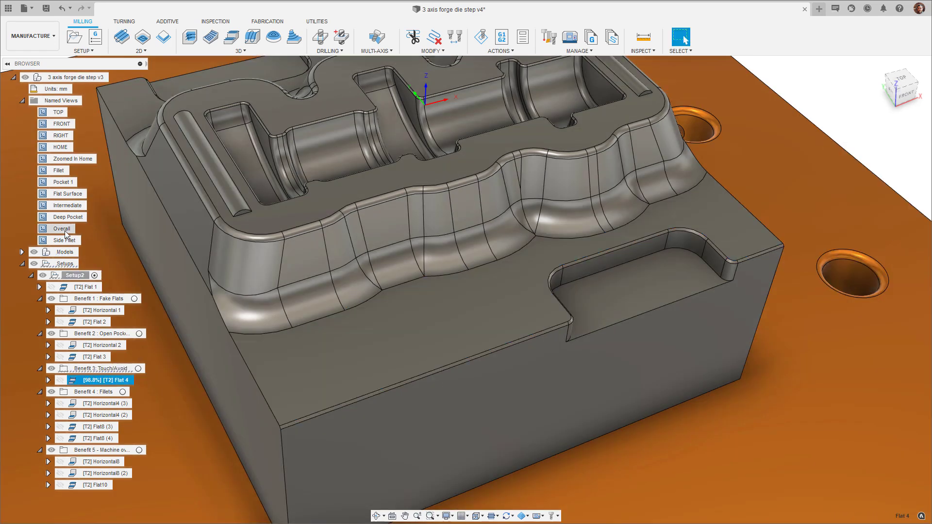
left_click(65, 231)
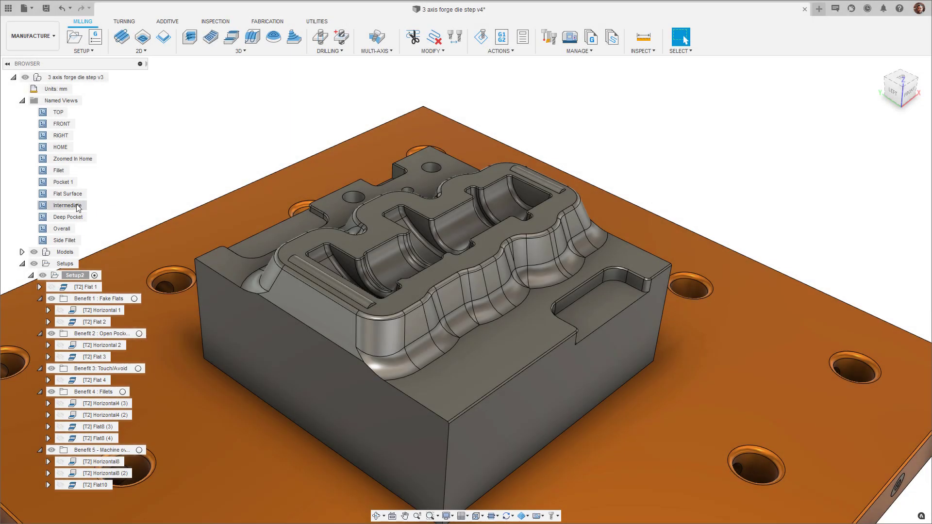
From the Intermediate view, turn on fillets for Horizontal4 (3) and regenerate it.
left_click(74, 205)
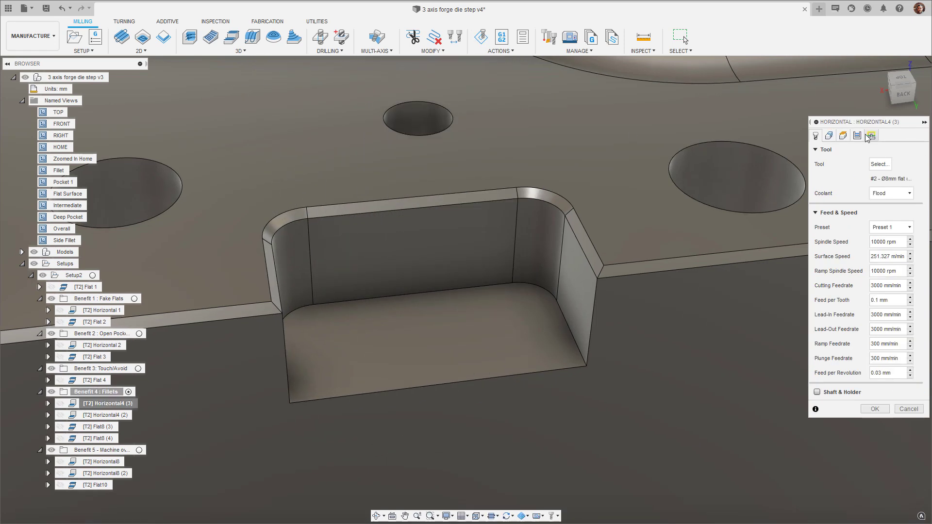
left_click(858, 136)
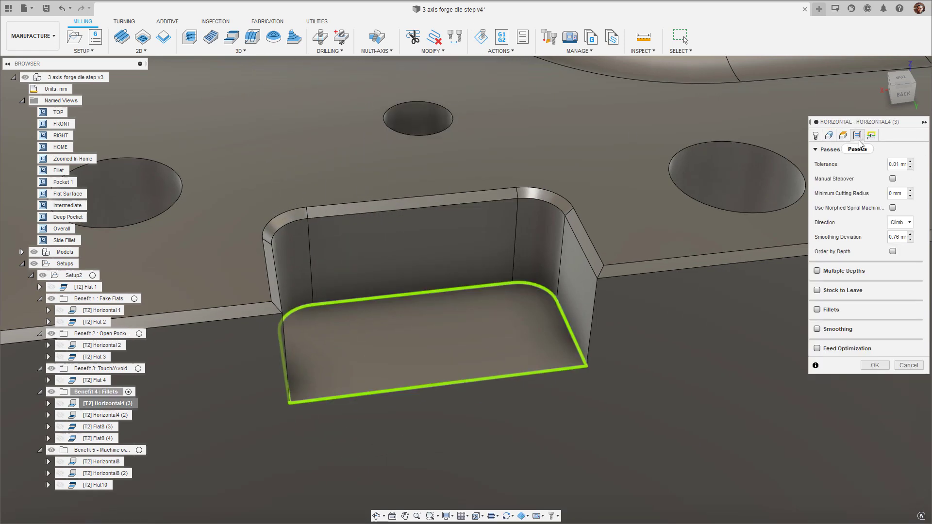
left_click(818, 310)
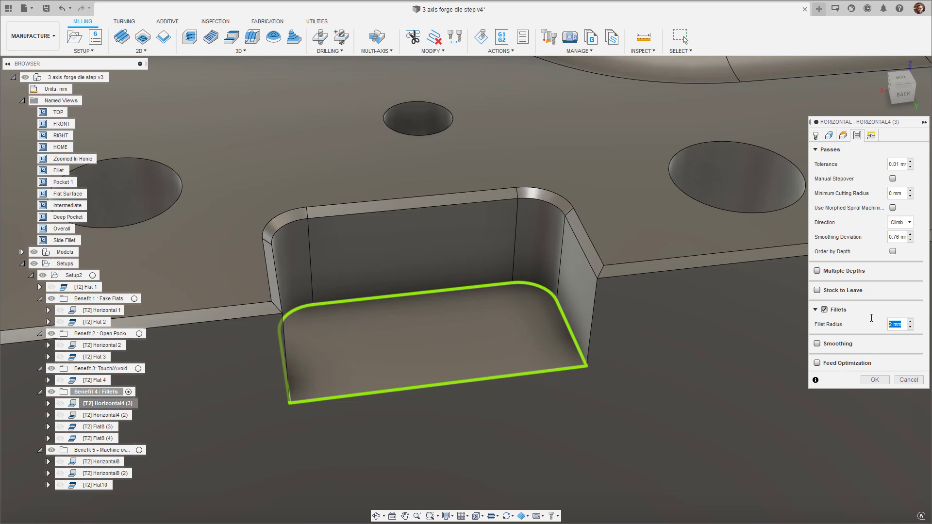
left_click(874, 380)
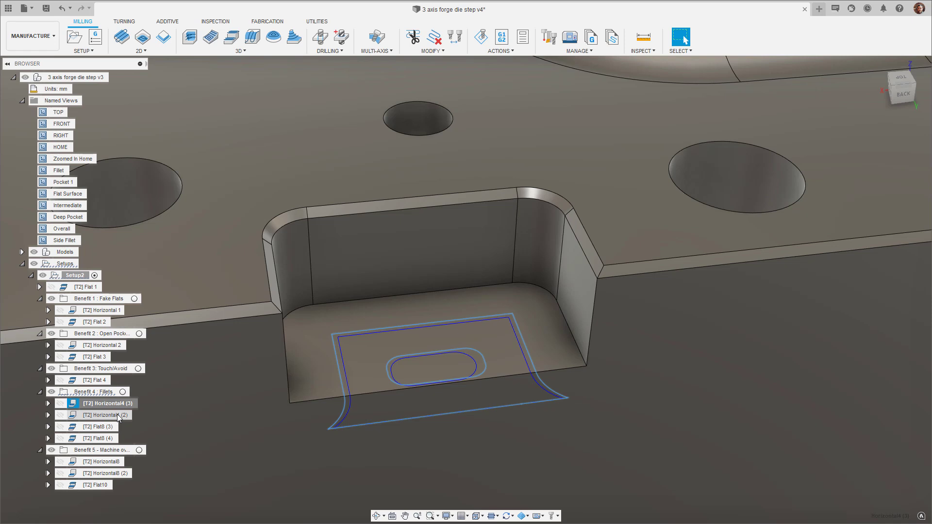
Enable fillets on Flat8 (4) with the radius expression tool_cornerRadius + 2.0.
double_click(98, 438)
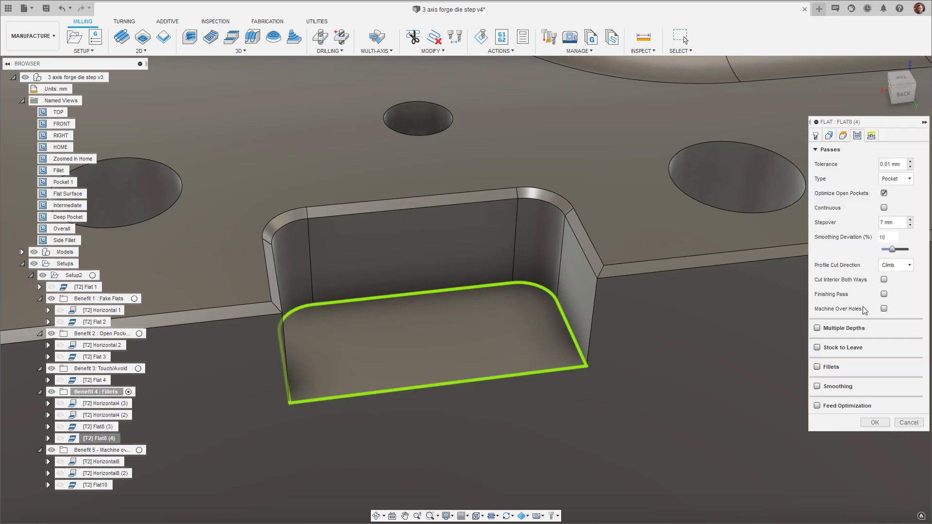
left_click(817, 368)
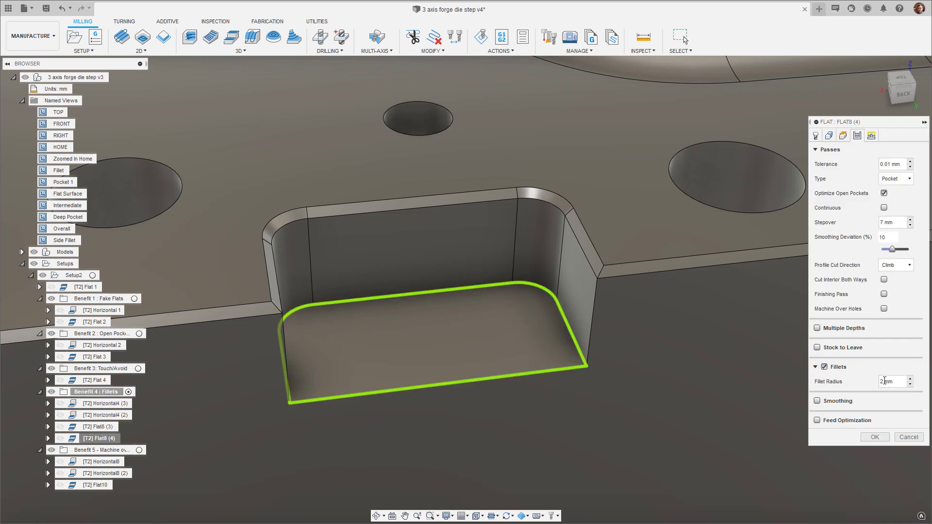
left_click(877, 420)
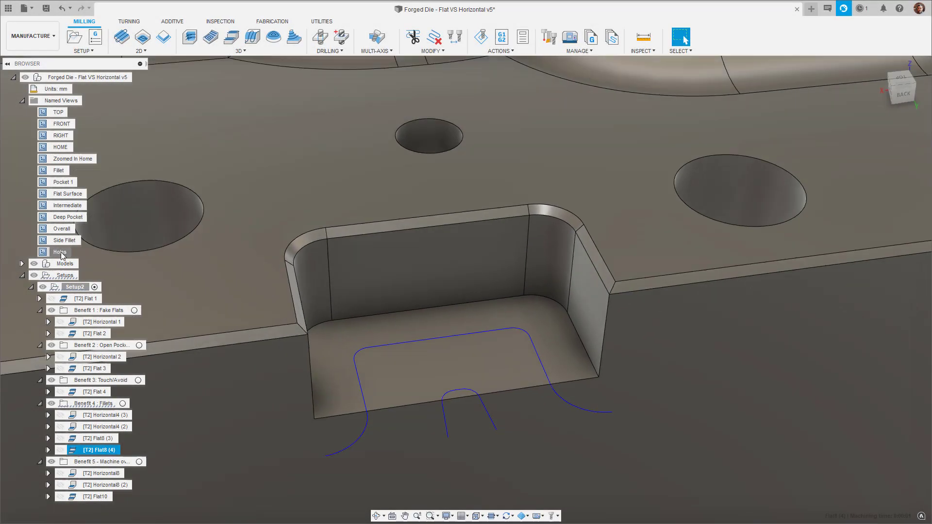
Show Horizontal8 on the Holes named view, then switch to the Design workspace.
double_click(59, 252)
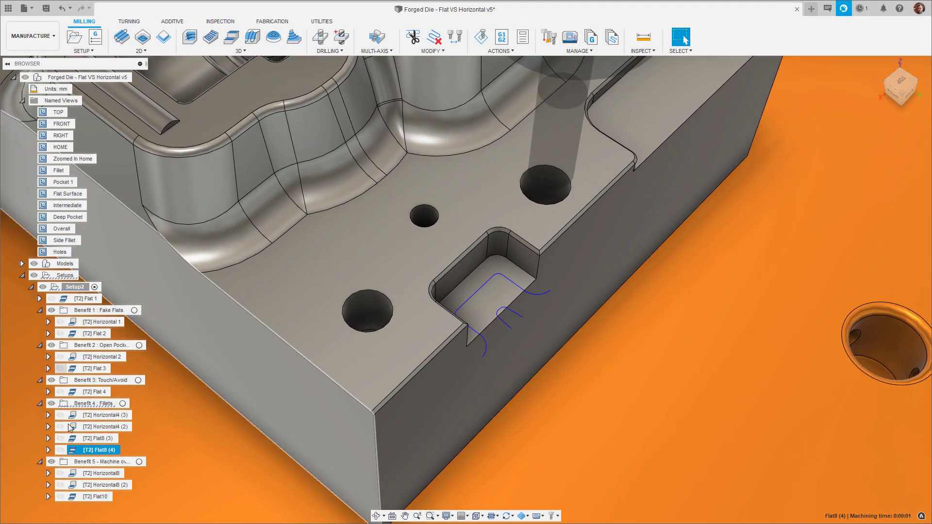
left_click(107, 476)
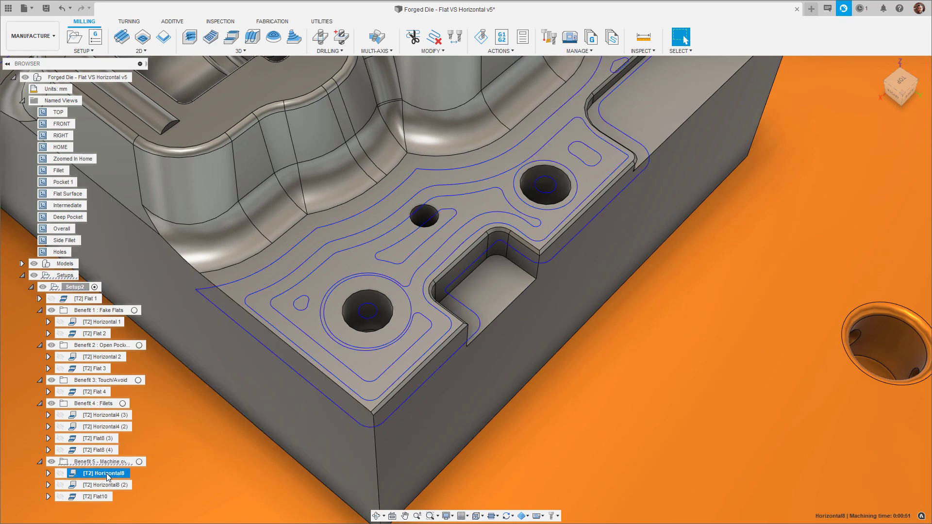
left_click(32, 36)
left_click(30, 61)
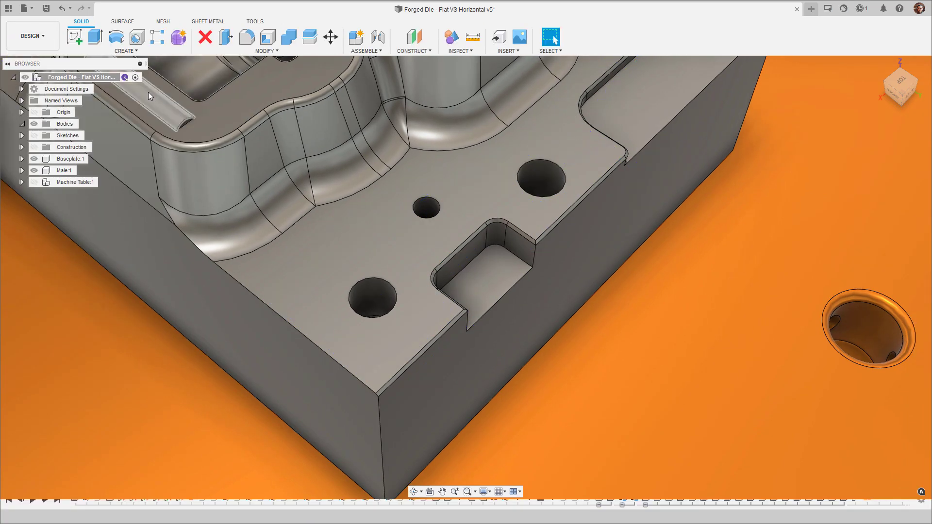
Cap the two large holes and the small hole with Surface Patch surfaces.
left_click(122, 22)
left_click(96, 36)
left_click(372, 279)
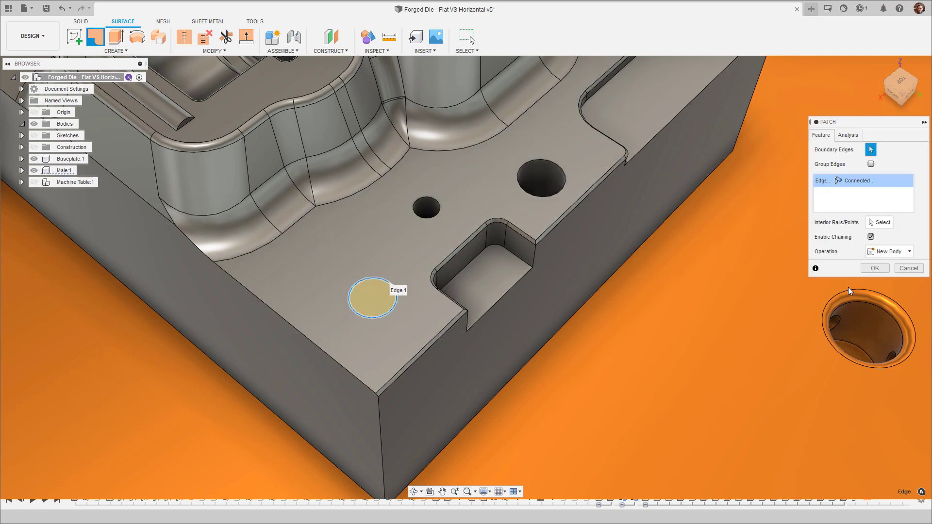
key("Return")
key("Return")
left_click(423, 203)
key("Return")
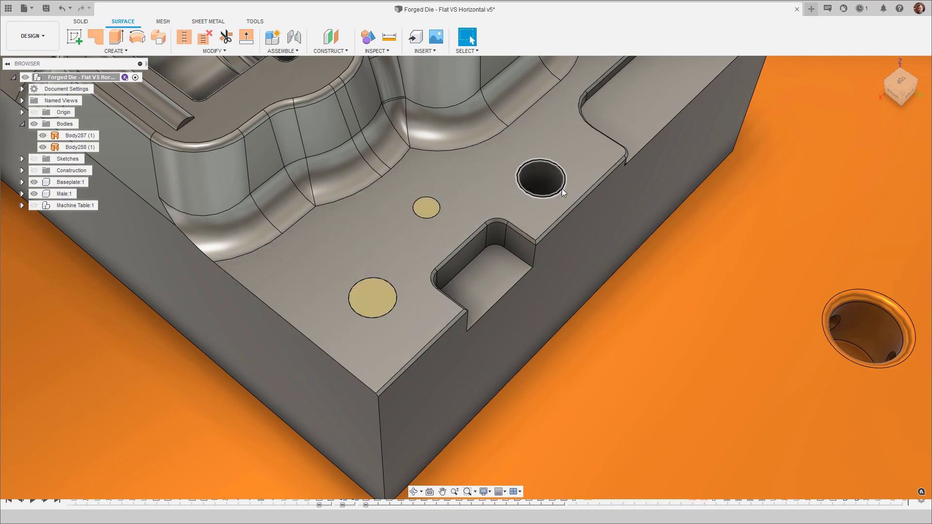
key("Return")
left_click(550, 169)
key("Return")
Return to the Manufacture workspace and bring up Horizontal8's context options.
left_click(32, 36)
left_click(34, 133)
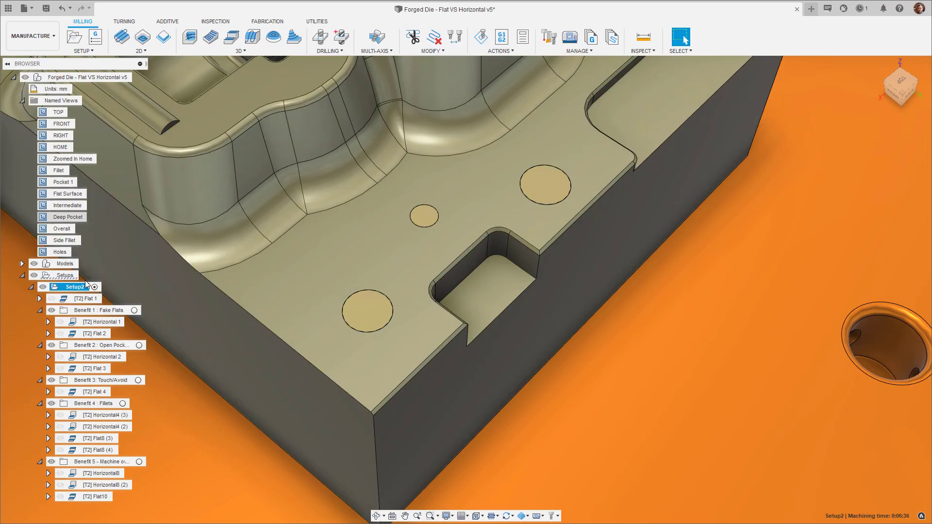
right_click(117, 475)
Regenerate Horizontal8 with the three hole patches as model surfaces, then compare with Horizontal8 (2).
left_click(132, 143)
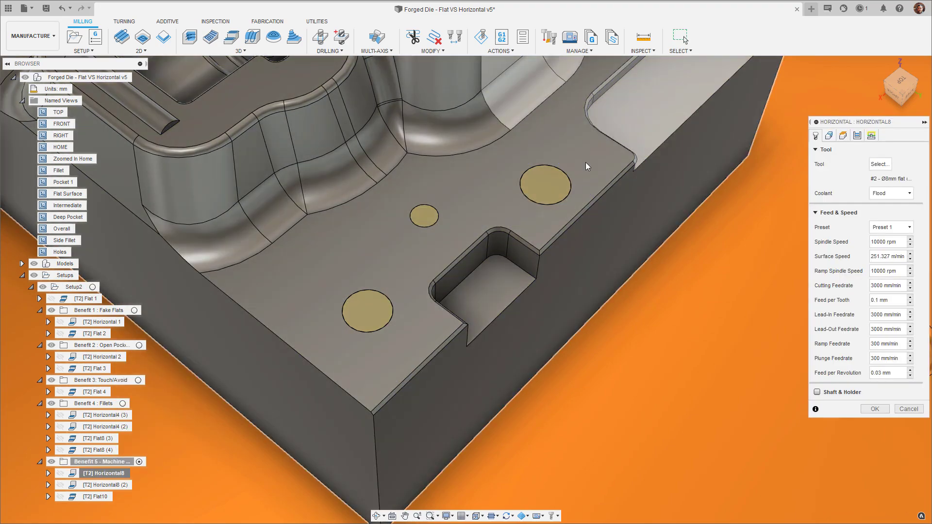
left_click(828, 135)
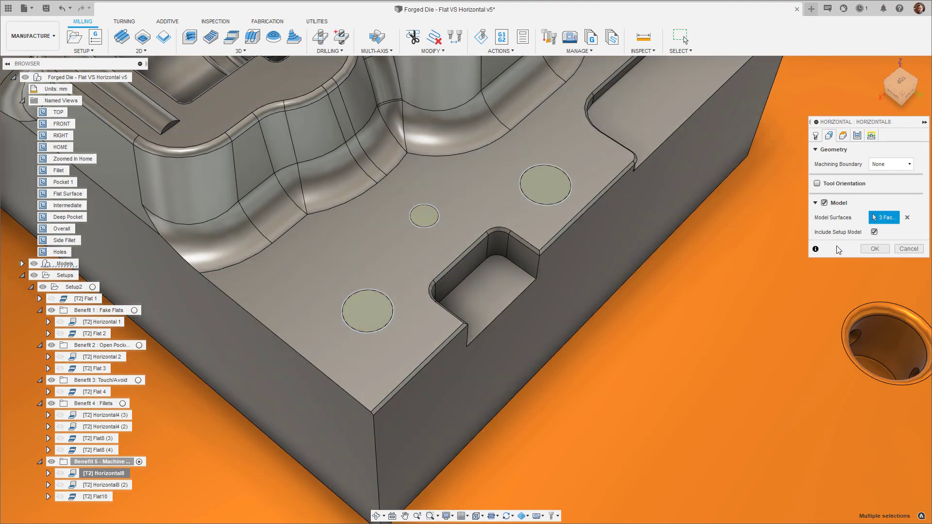
left_click(874, 248)
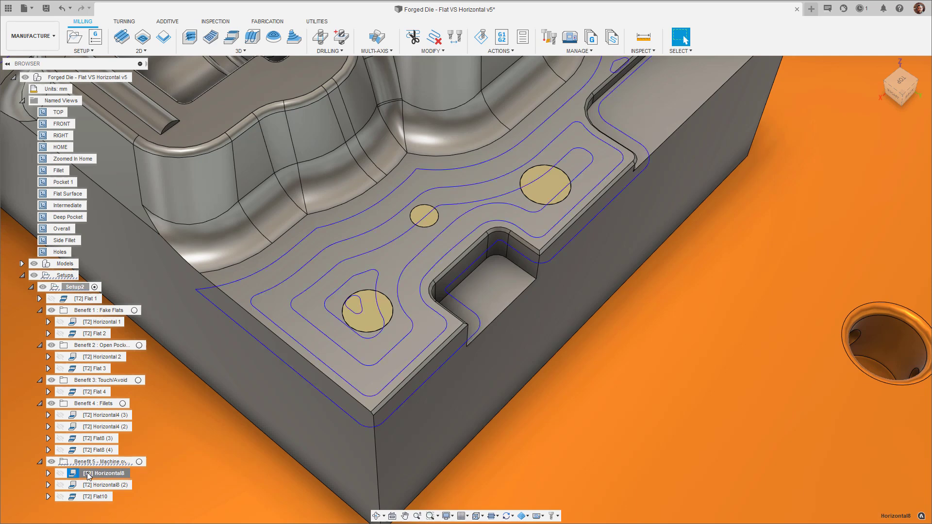
left_click(89, 485)
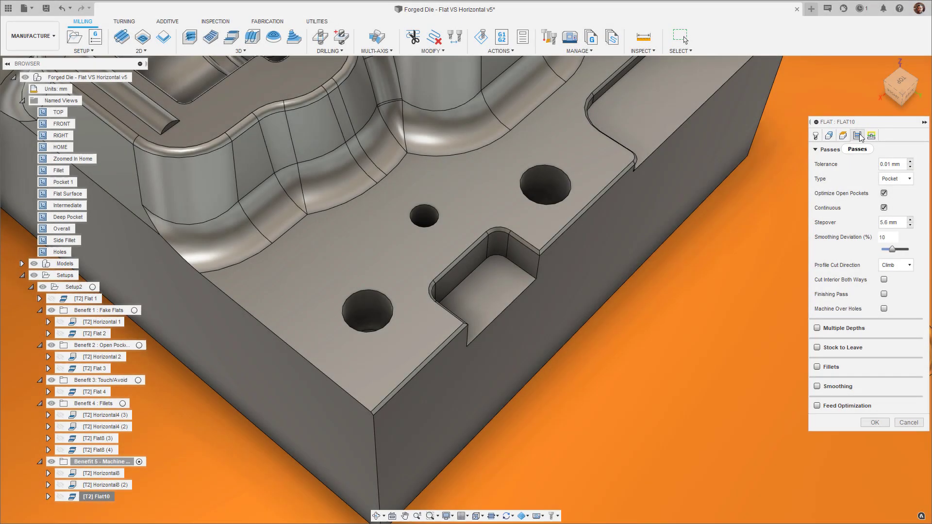
Enable Machine Over Holes on Flat10 with a 16 mm maximum hole size and generate it.
left_click(883, 309)
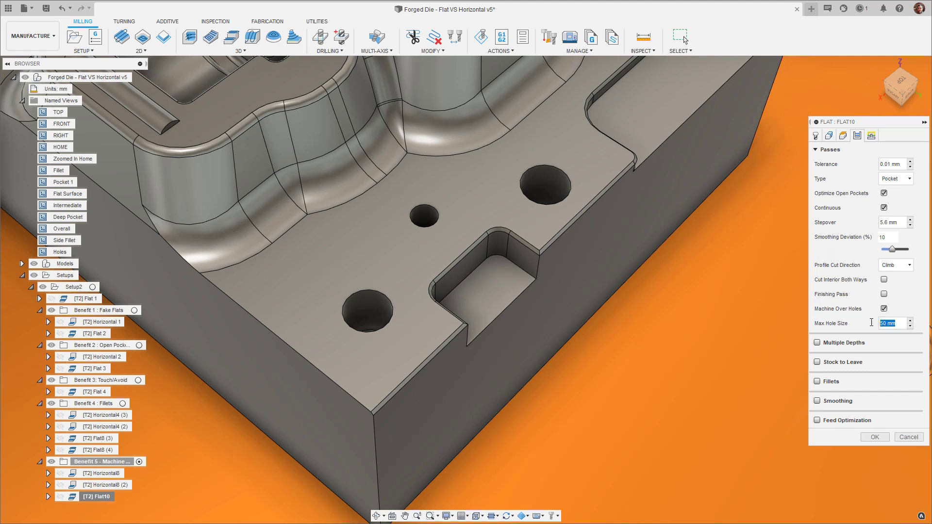
type("16mm")
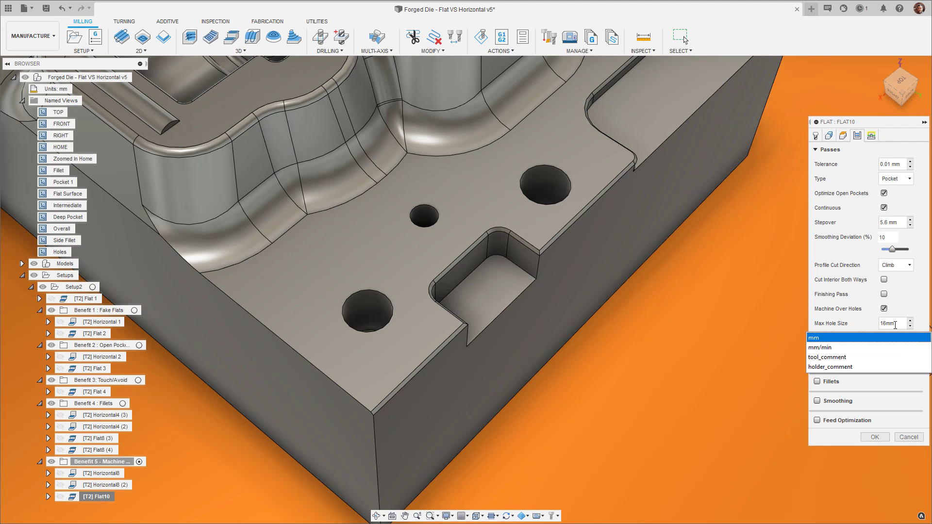
key("Return")
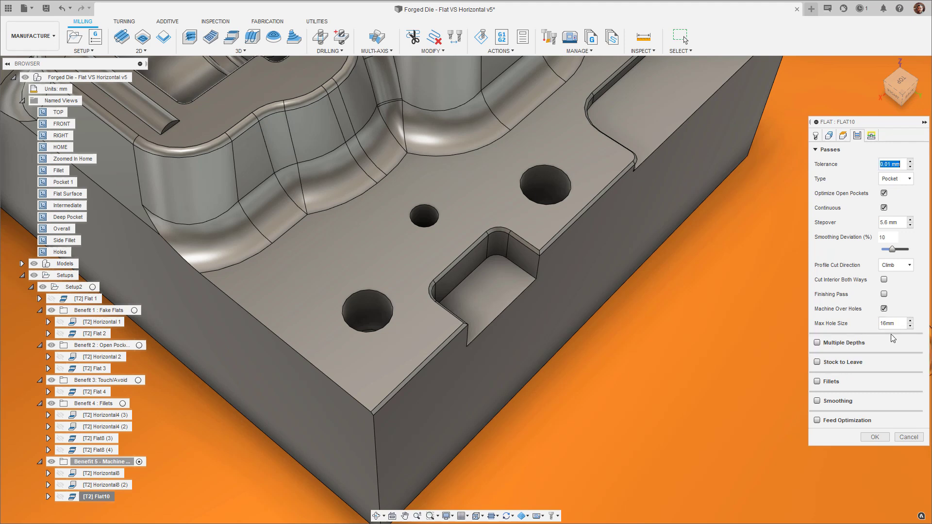
left_click(879, 436)
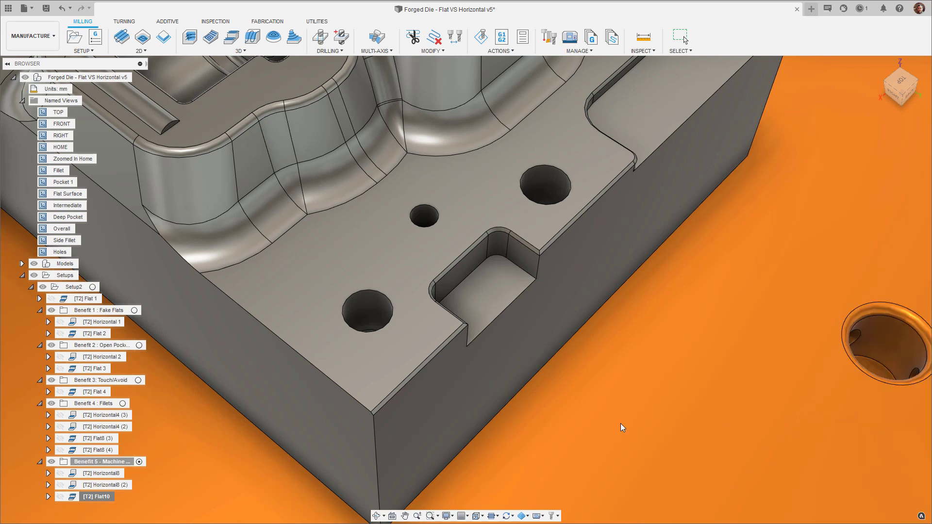